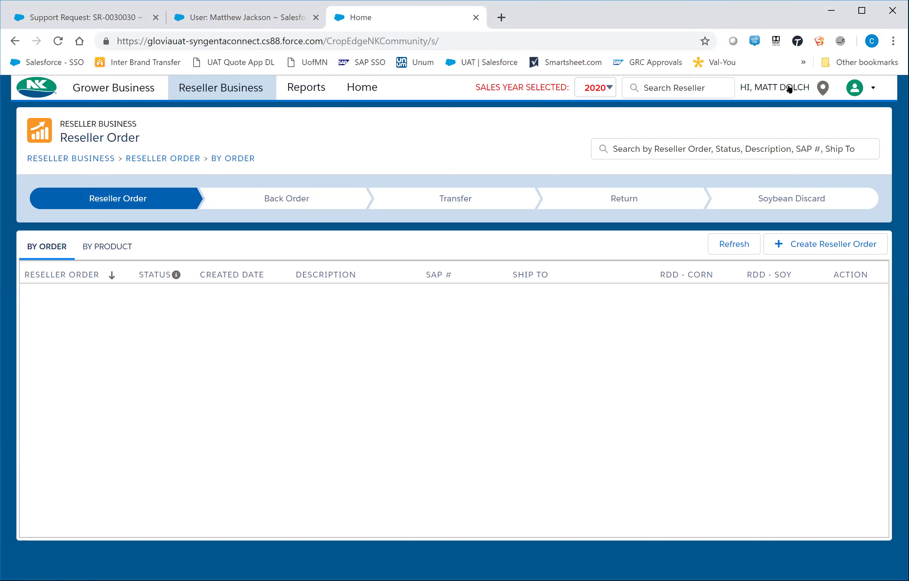
Open allocation management from the Admin area and set the crop to Corn
{"action": "left_click", "coordinate": [873, 90]}
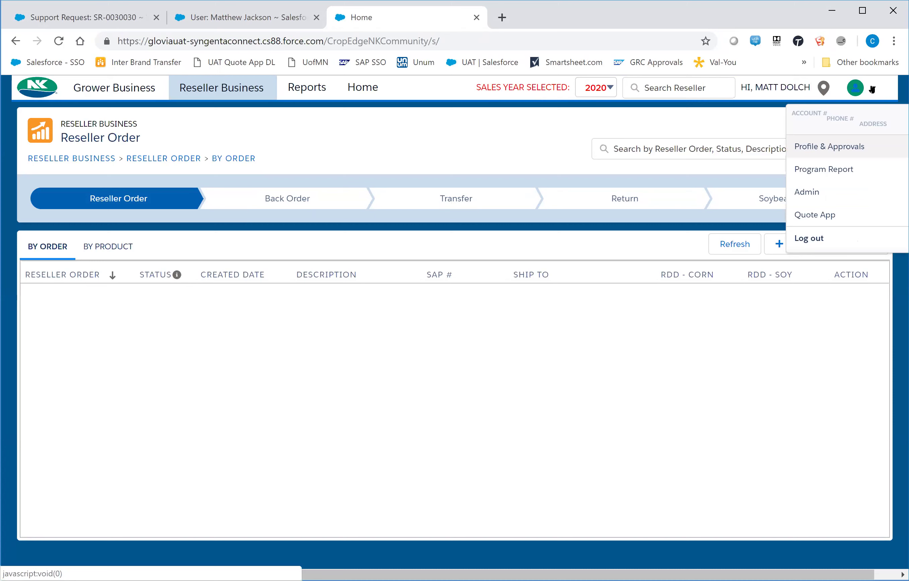
{"action": "left_click", "coordinate": [825, 193]}
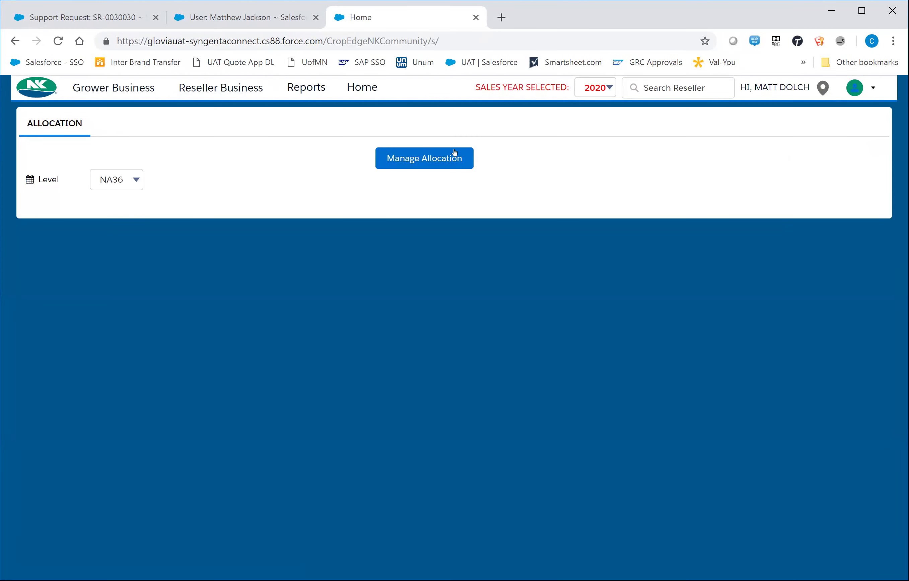
{"action": "left_click", "coordinate": [425, 165]}
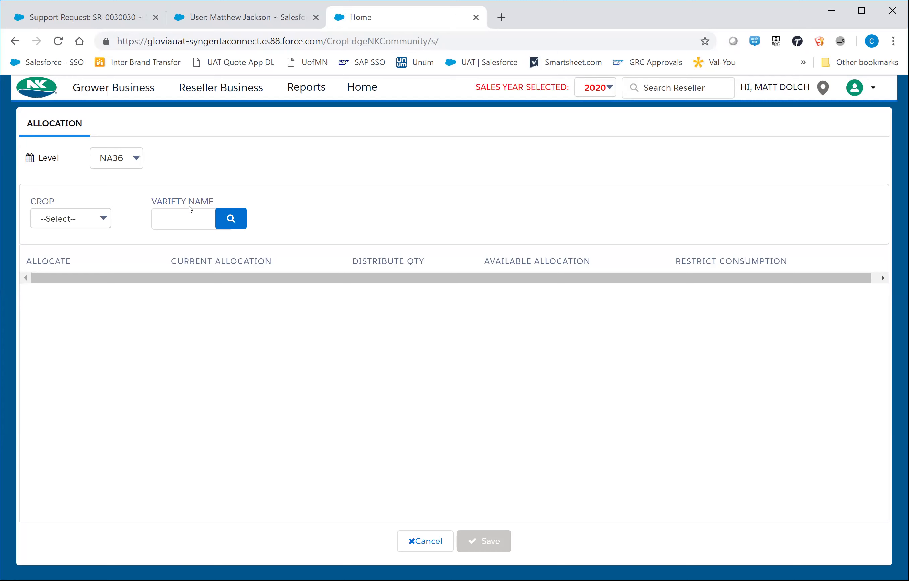
{"action": "left_click", "coordinate": [106, 218]}
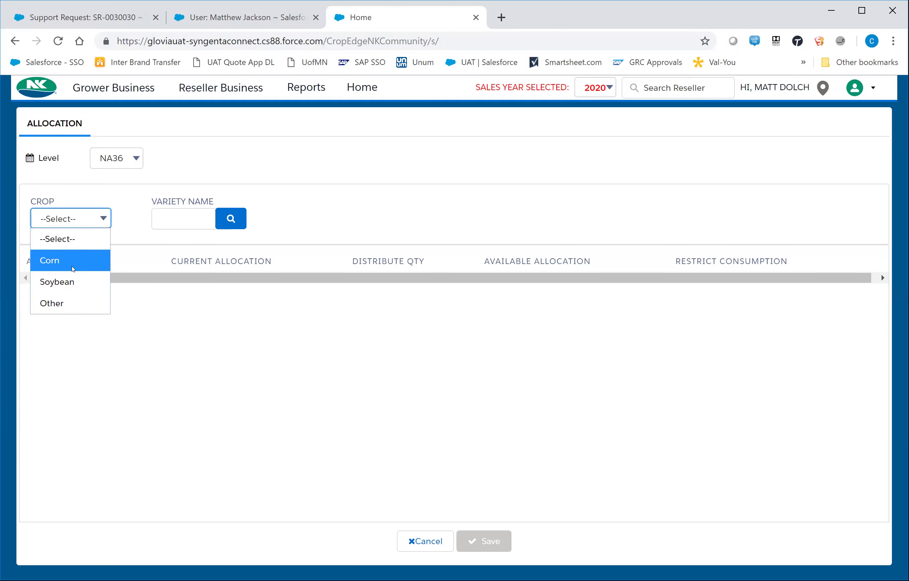
{"action": "left_click", "coordinate": [72, 266]}
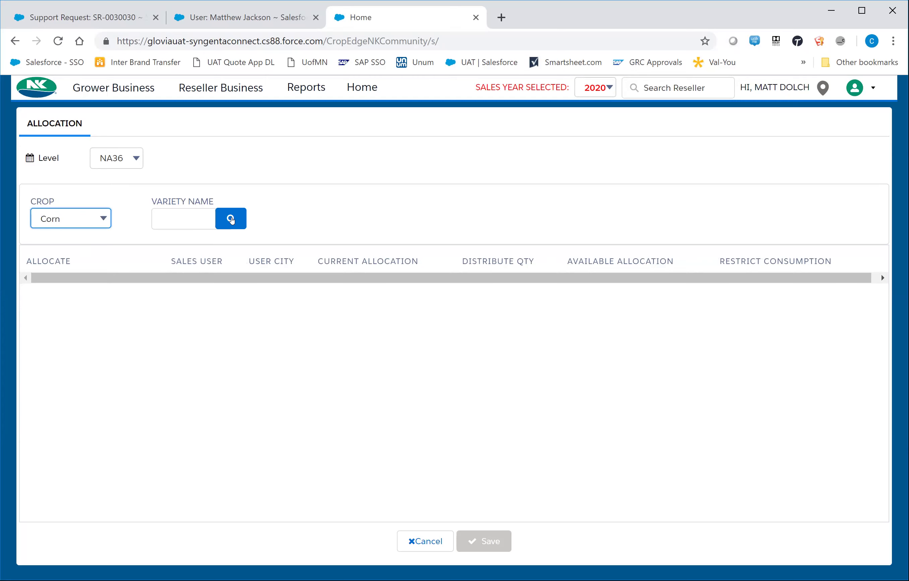
Search the varieties for NK0281, choose variety NK0281-3000GT.0, and select the material NKUS NK0281-3000GT.0 ALV PB
{"action": "left_click", "coordinate": [233, 219]}
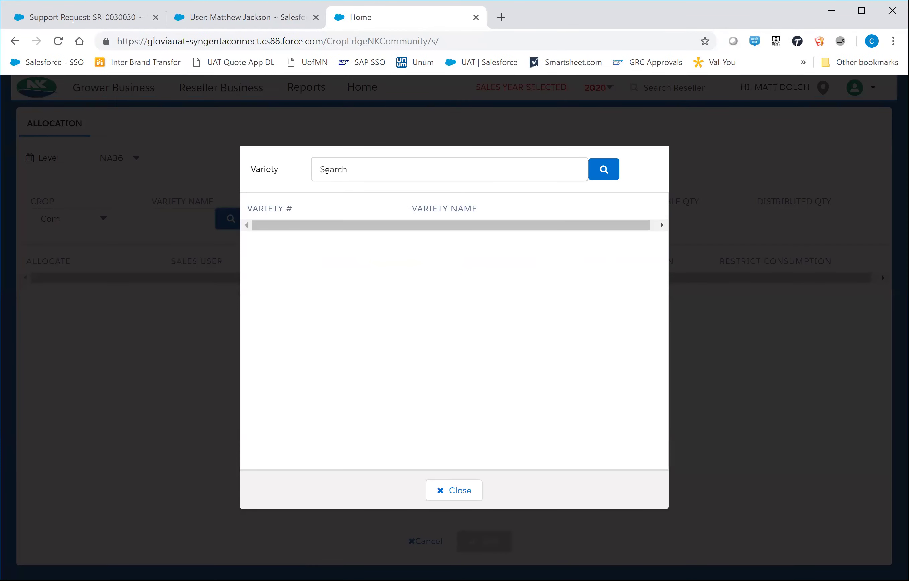
{"action": "left_click", "coordinate": [341, 169]}
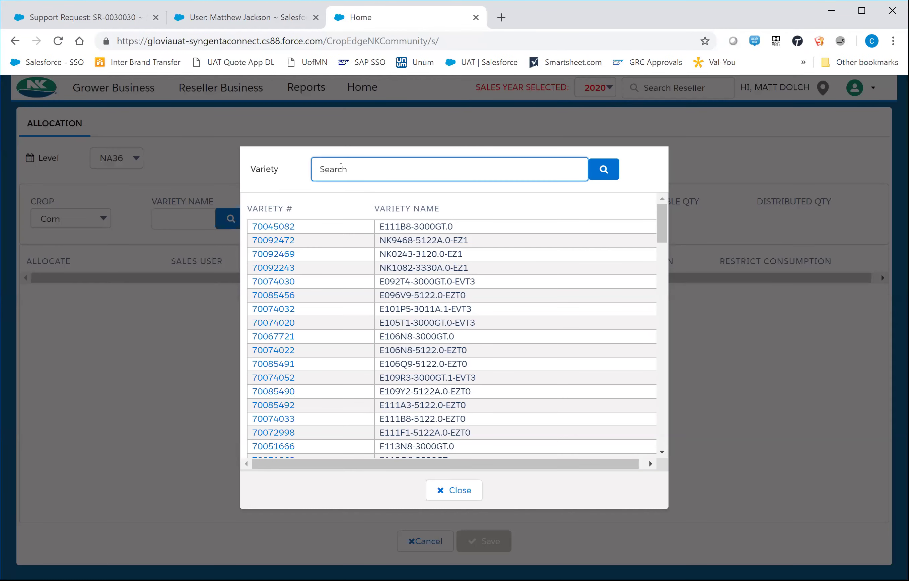
{"action": "type", "text": "NK0281"}
{"action": "left_click", "coordinate": [602, 171]}
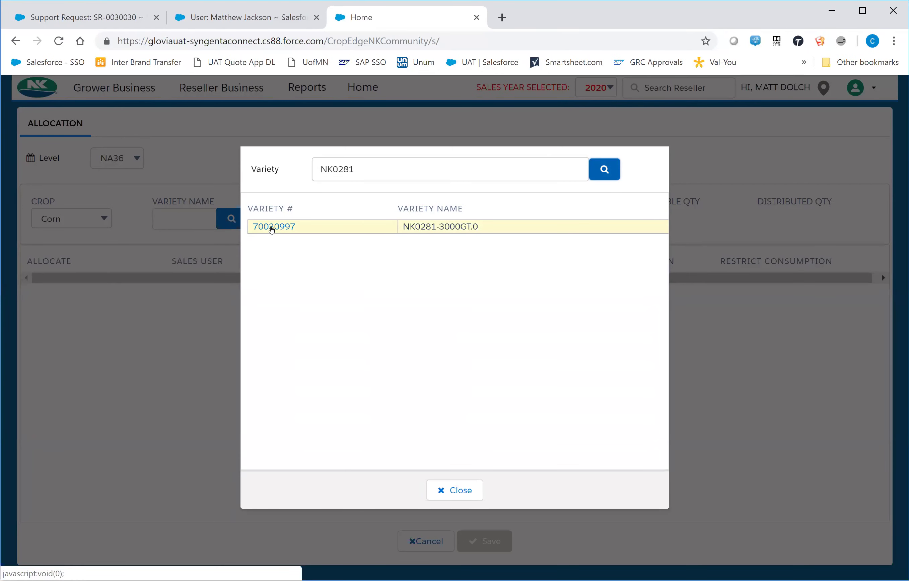
{"action": "left_click", "coordinate": [272, 229]}
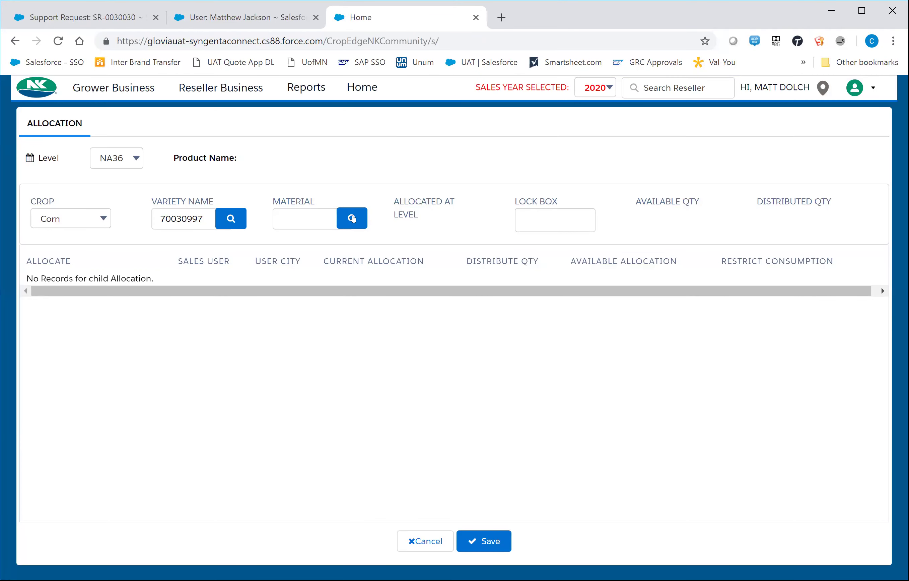
{"action": "left_click", "coordinate": [352, 218]}
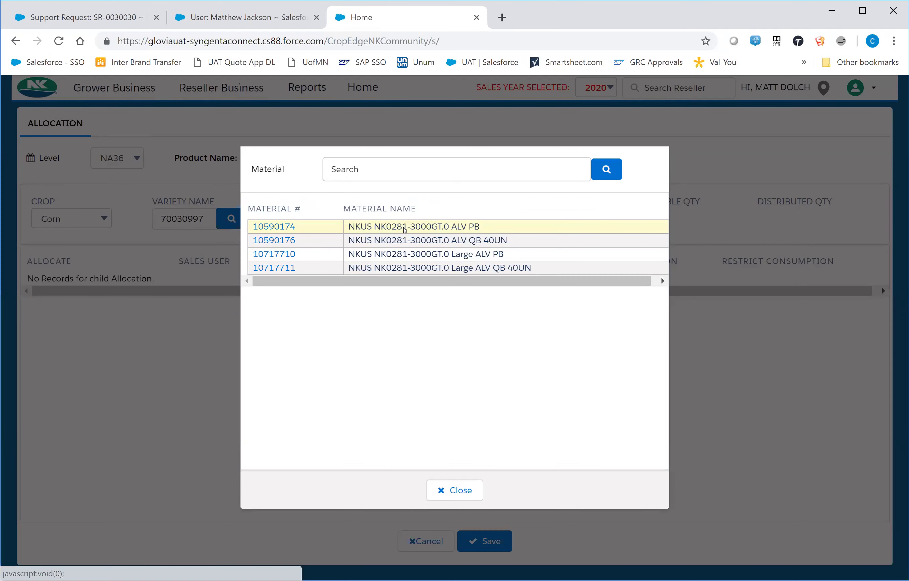
{"action": "left_click", "coordinate": [273, 228]}
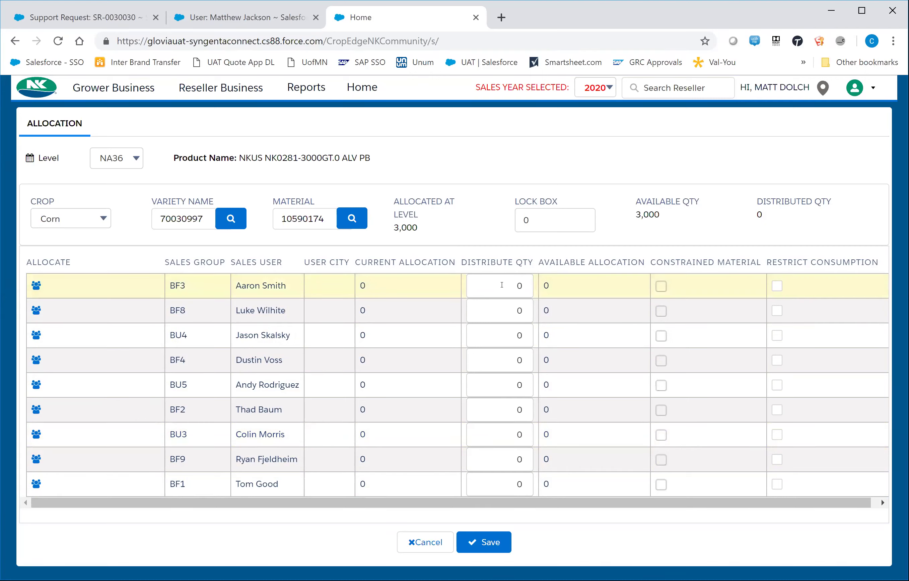
Distribute 500 to sales group BF3, 200 to BF4 and 300 to BU3, and save the allocation
{"action": "left_click", "coordinate": [509, 289]}
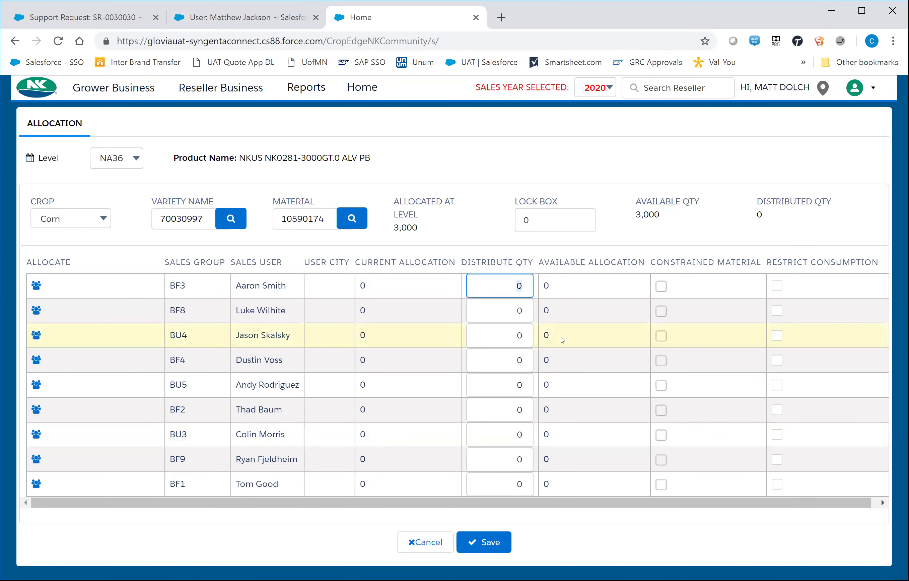
{"action": "type", "text": "500"}
{"action": "left_click", "coordinate": [523, 358]}
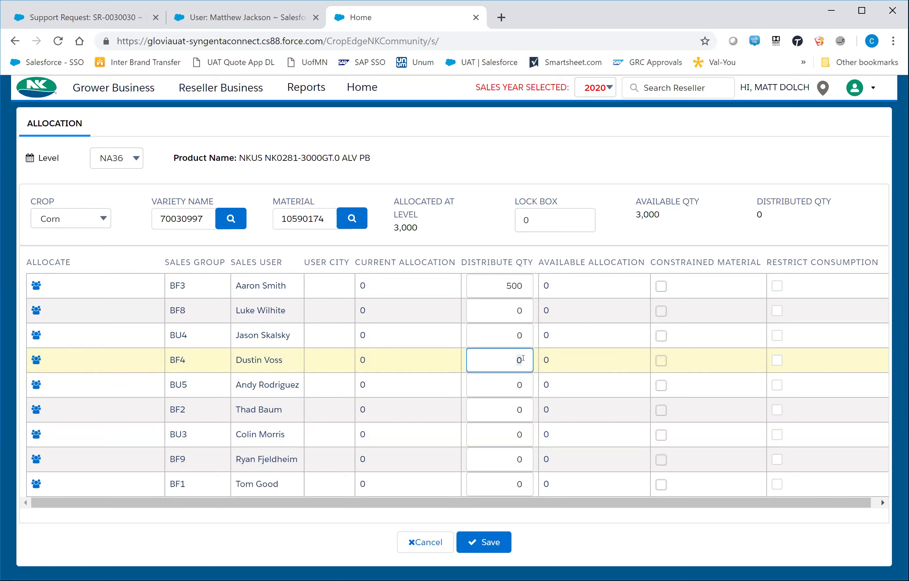
{"action": "type", "text": "200"}
{"action": "left_click", "coordinate": [521, 404]}
{"action": "left_click", "coordinate": [527, 434]}
{"action": "type", "text": "300"}
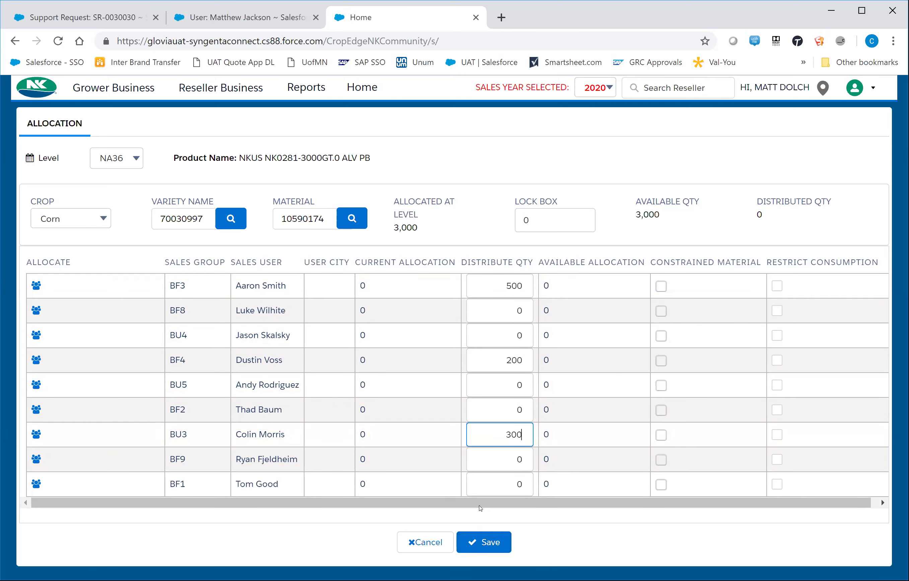
{"action": "left_click", "coordinate": [485, 543]}
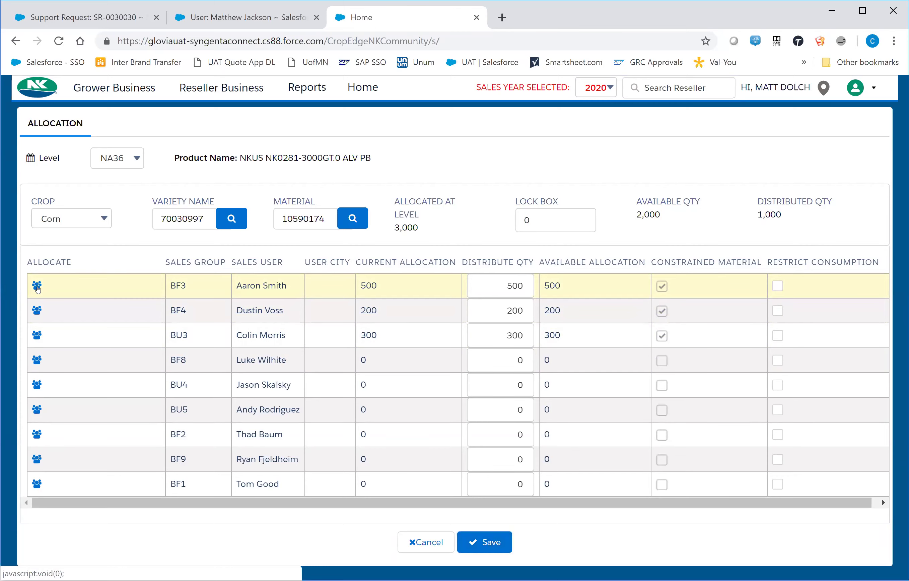
In BF3's reseller allocations, distribute 100 to the first Frontier Cooperative Company with restricted consumption and 60 to Farmers Cooperative, save, and return to the sales groups
{"action": "left_click", "coordinate": [37, 287]}
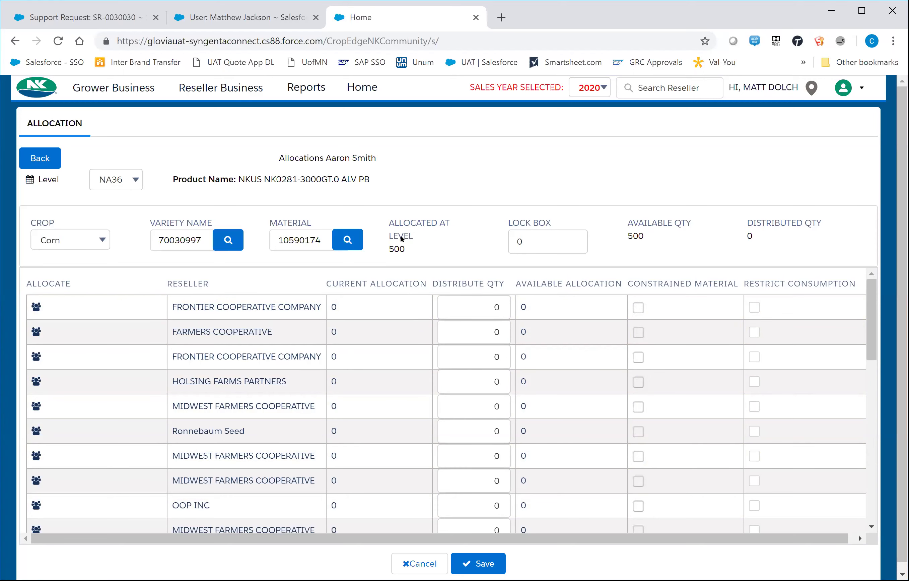
{"action": "left_click", "coordinate": [481, 307]}
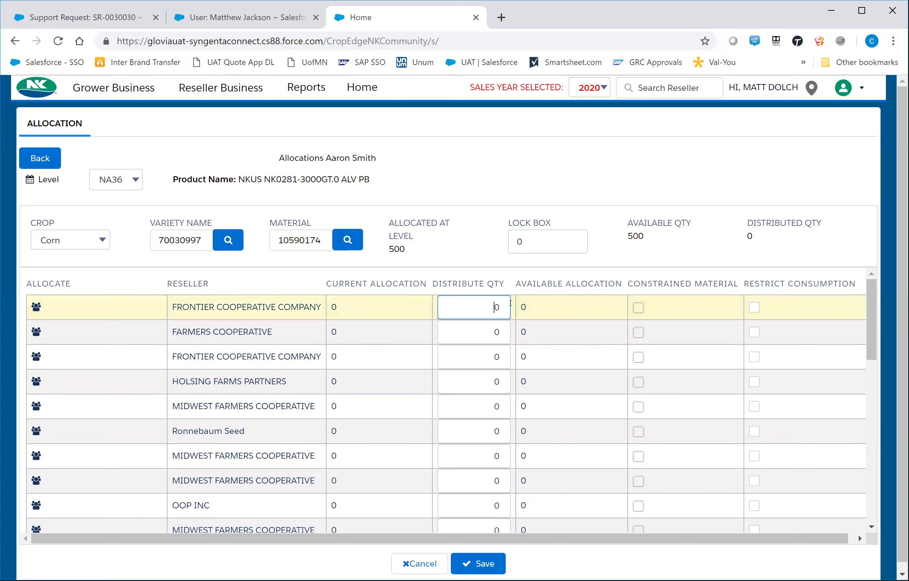
{"action": "type", "text": "100"}
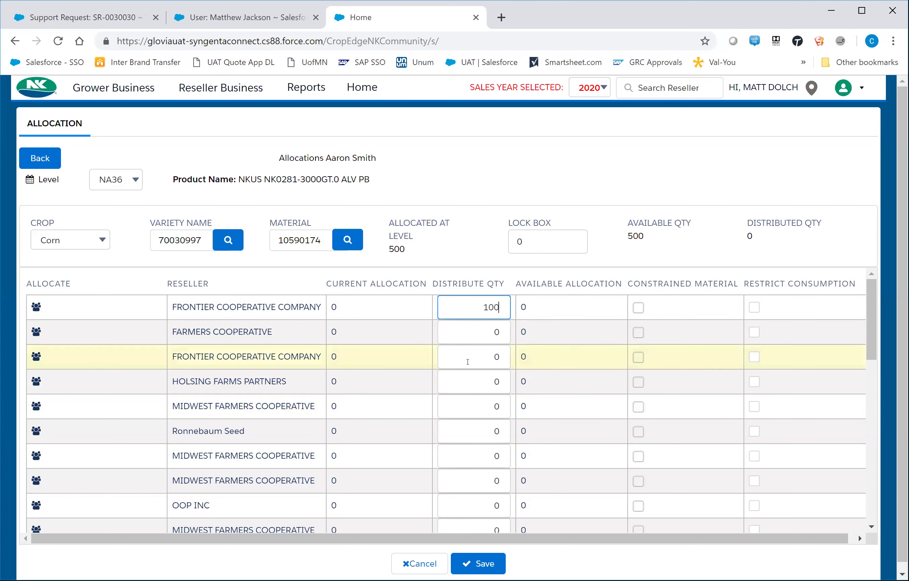
{"action": "left_click", "coordinate": [504, 332]}
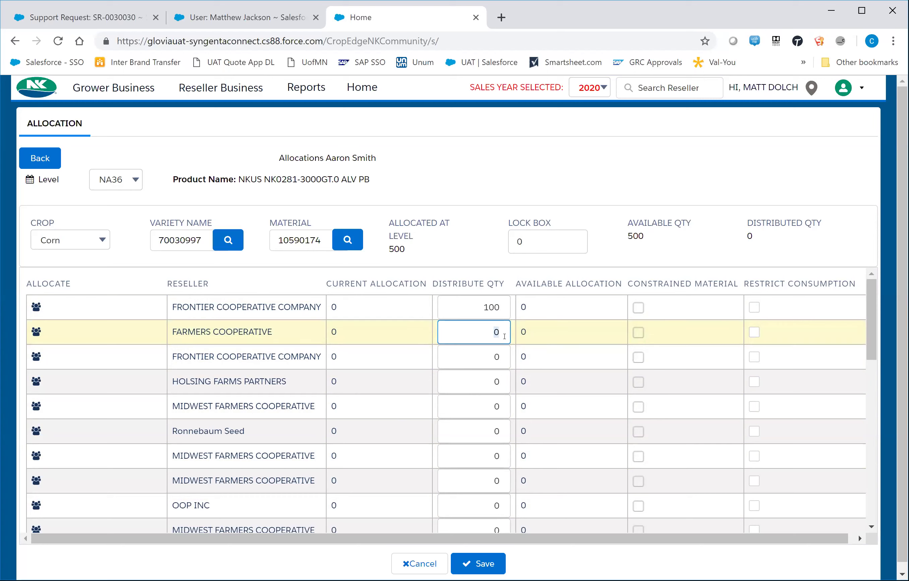
{"action": "type", "text": "60"}
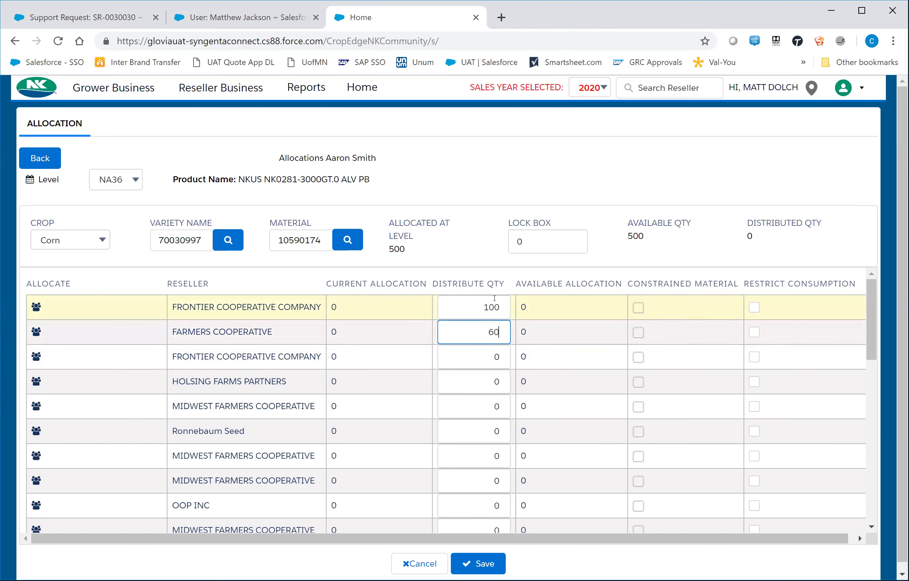
{"action": "left_click", "coordinate": [755, 307]}
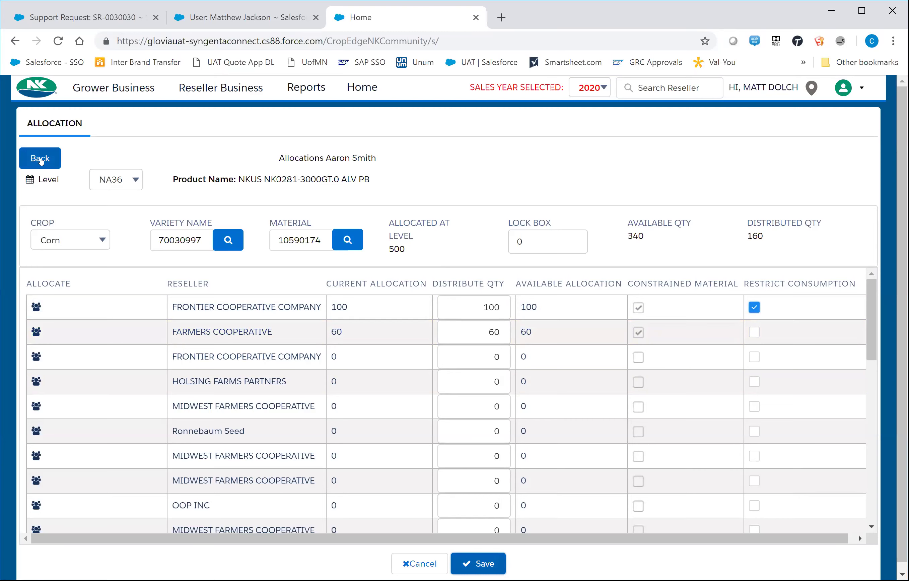
{"action": "left_click", "coordinate": [43, 162]}
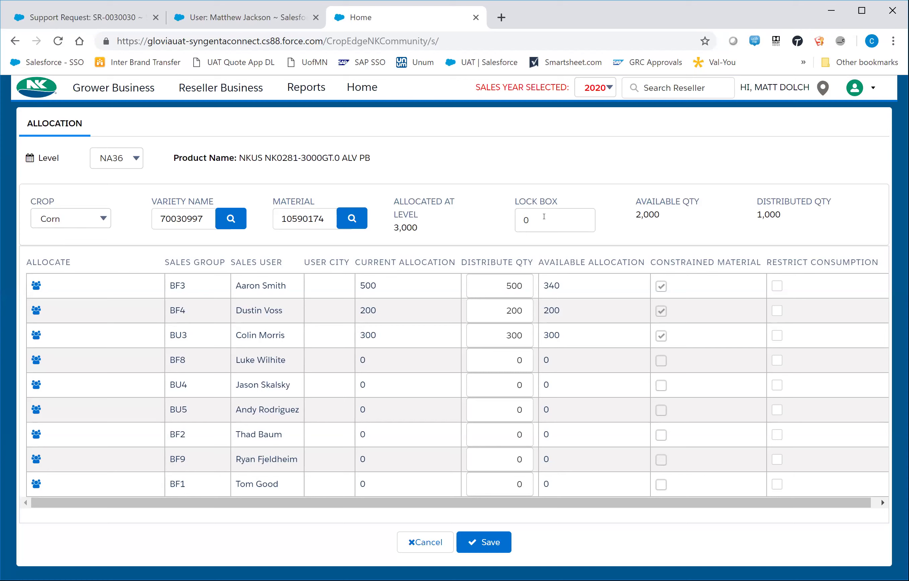
Set the lock box quantity to 200 for the NA36 level and save the allocation
{"action": "left_click", "coordinate": [559, 222]}
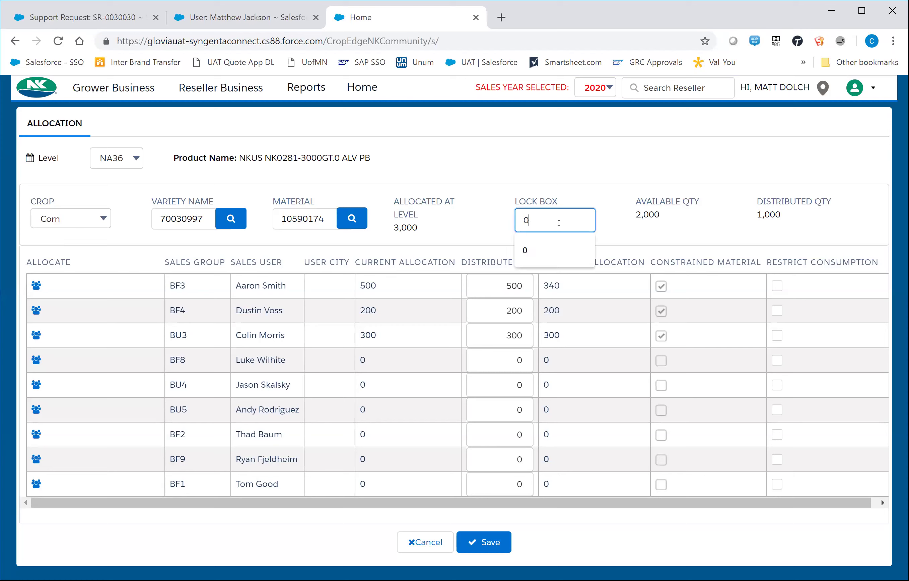
{"action": "key", "text": "BackSpace"}
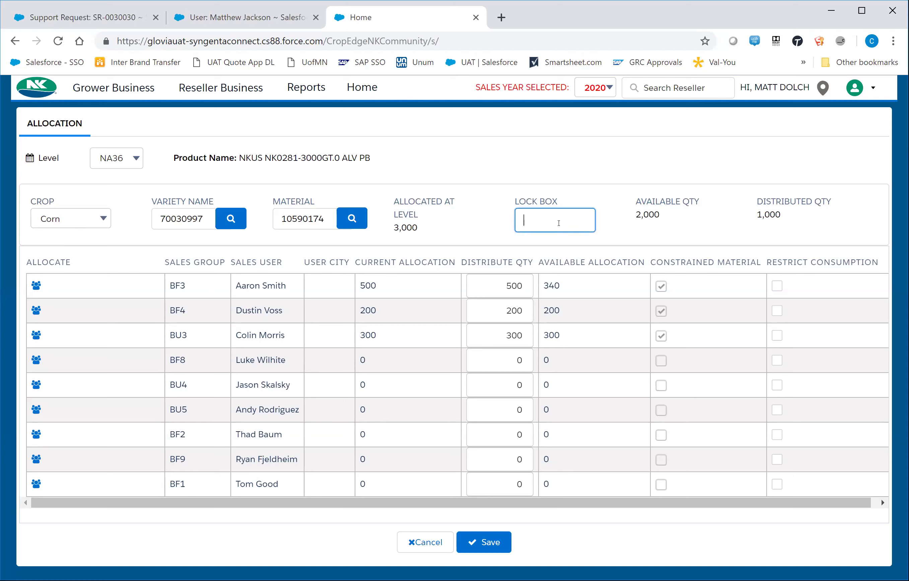
{"action": "type", "text": "200"}
{"action": "left_click", "coordinate": [474, 542]}
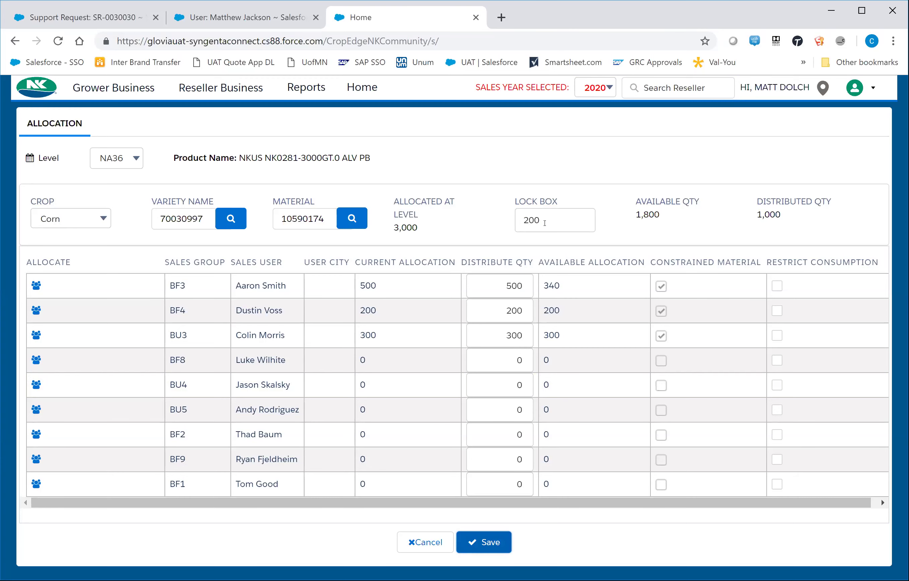
Reset the NA36 lock box quantity to 0 and save the allocation
{"action": "left_click", "coordinate": [545, 223]}
{"action": "type", "text": "0"}
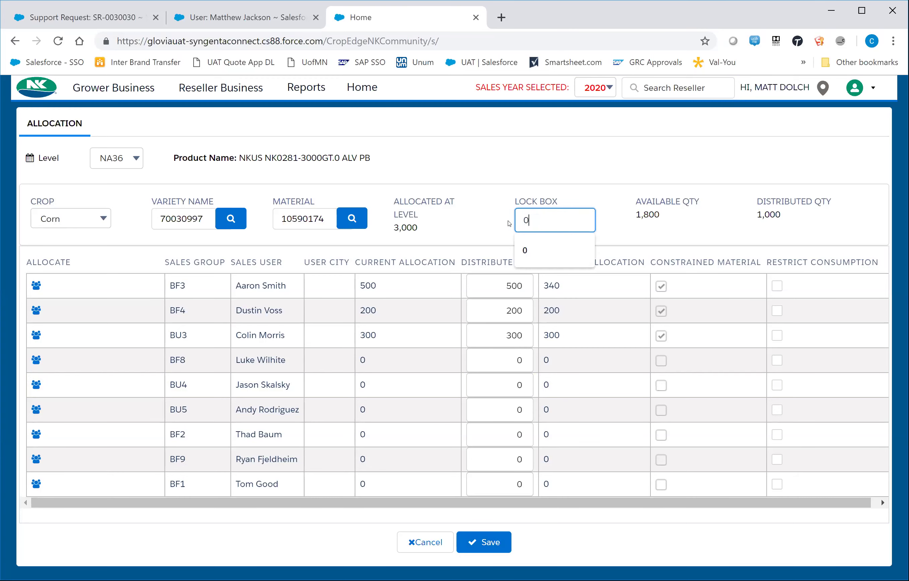
{"action": "left_click", "coordinate": [490, 544]}
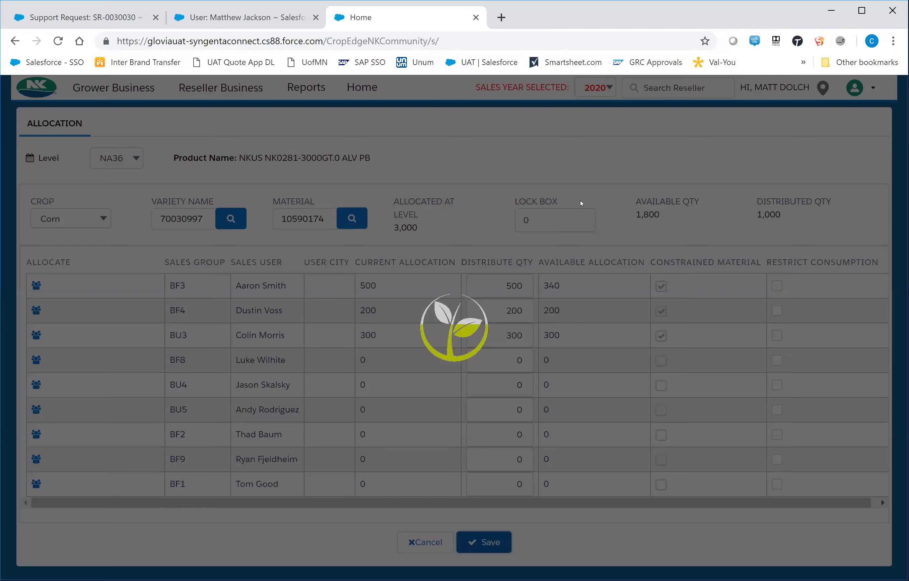